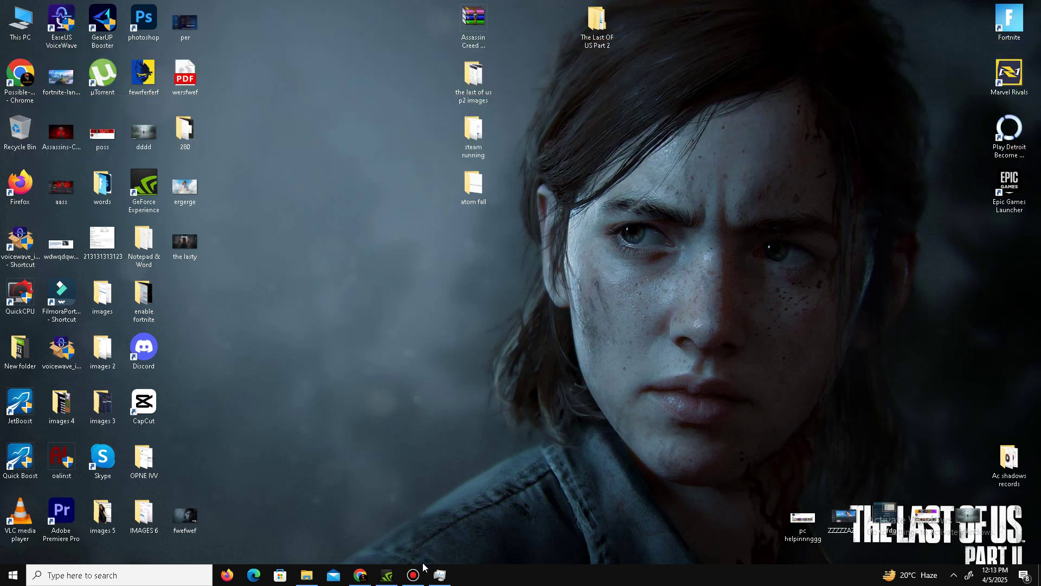
Check graphics drivers in GeForce Experience, then open the game's DX folder.
left_click(387, 575)
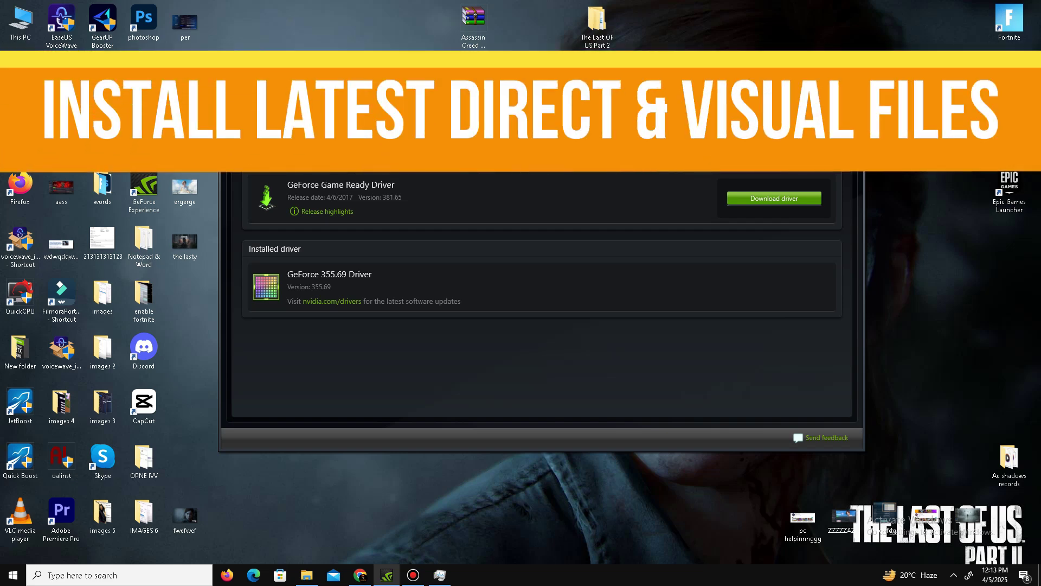
left_click(802, 82)
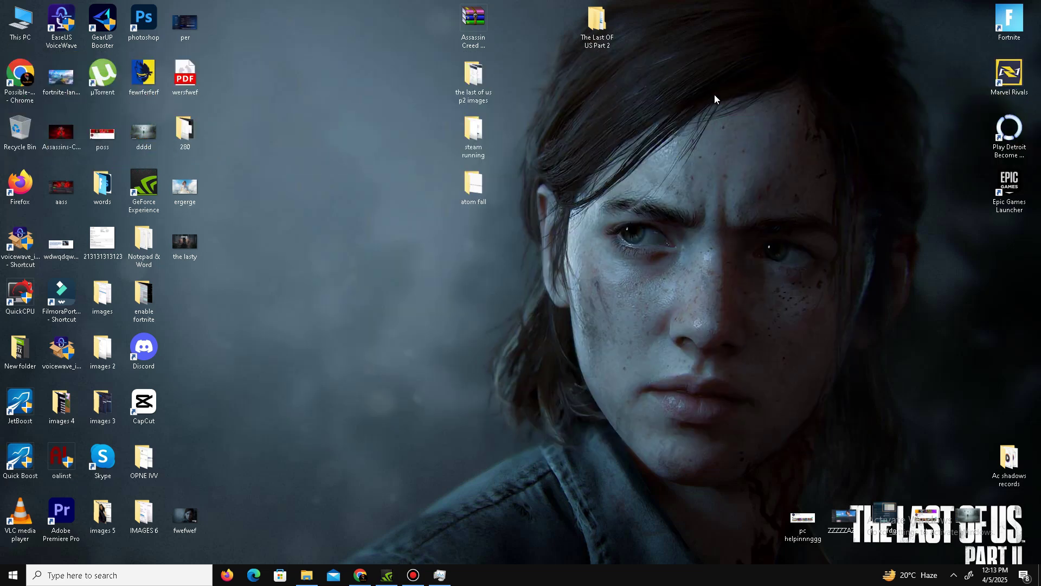
double_click(591, 26)
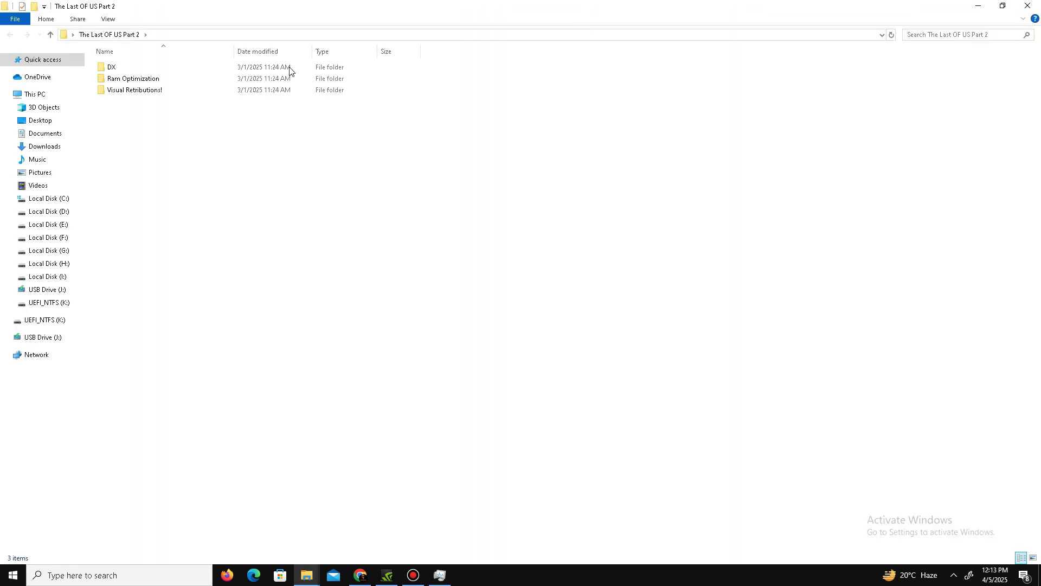
double_click(153, 68)
Run the Directx 12 installer to completion, accepting the license and declining the Bing Bar.
left_click(150, 68)
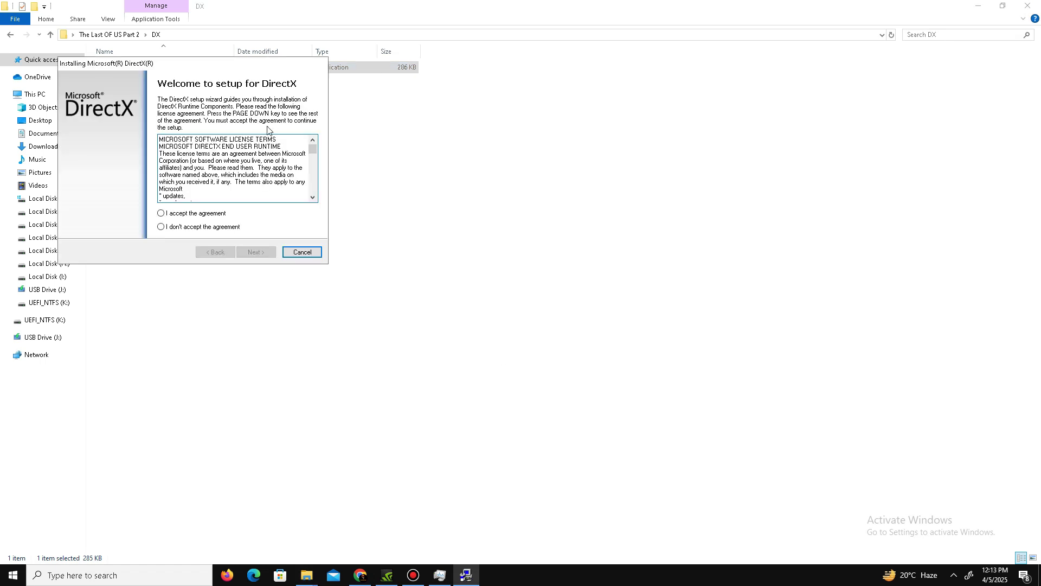
left_click(491, 351)
left_click(535, 388)
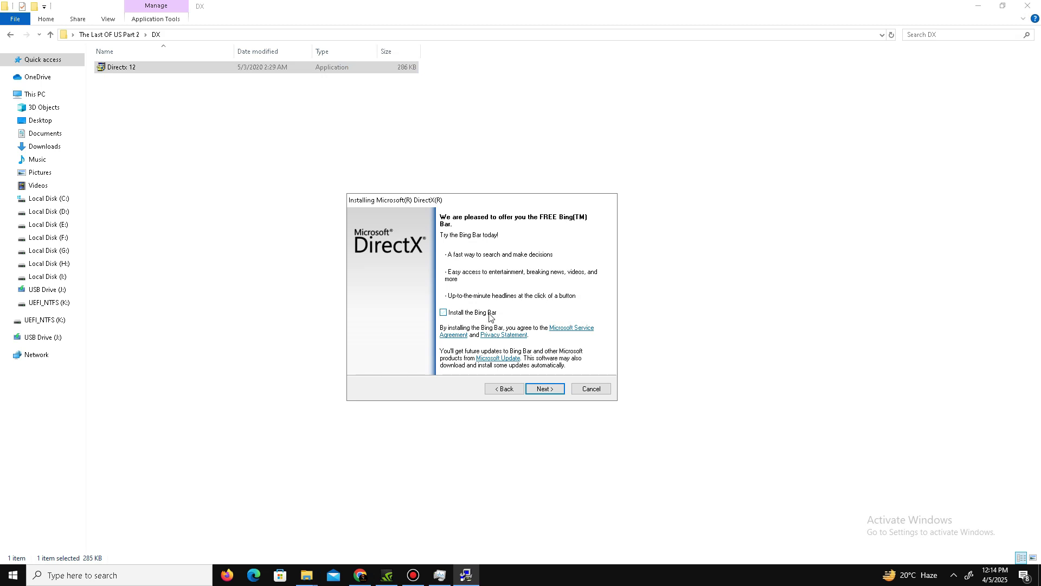
left_click(543, 387)
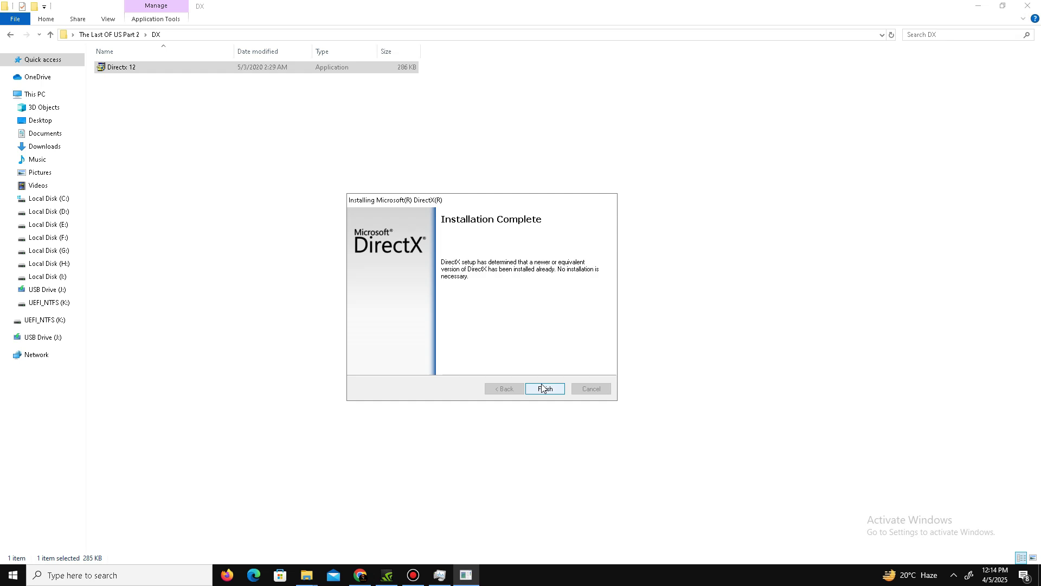
left_click(544, 387)
Run install_all from Visual Retributions! to install Visual C++ runtimes 2005–2013, then close Explorer.
left_click(10, 36)
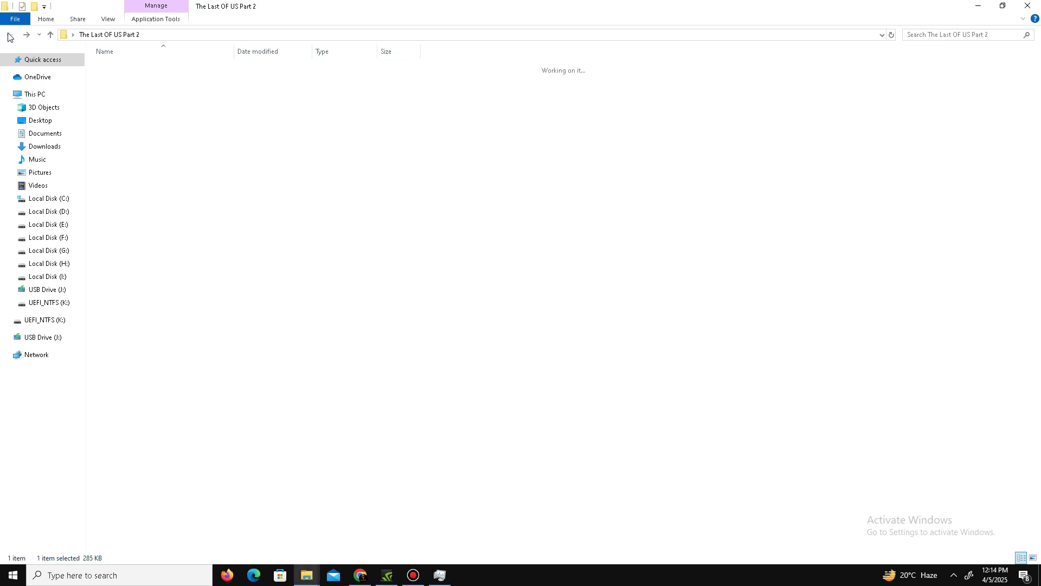
left_click(147, 96)
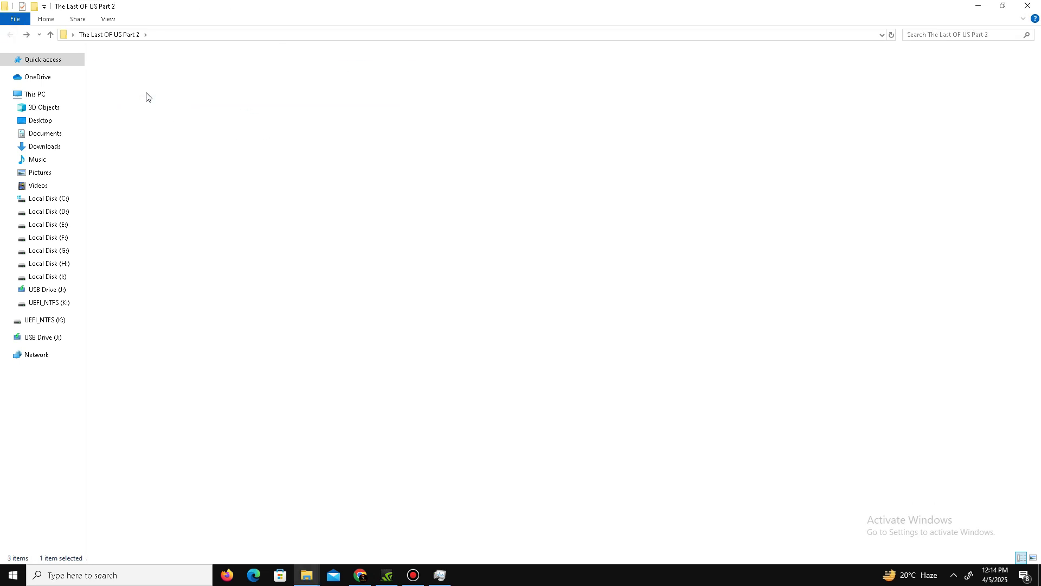
double_click(146, 96)
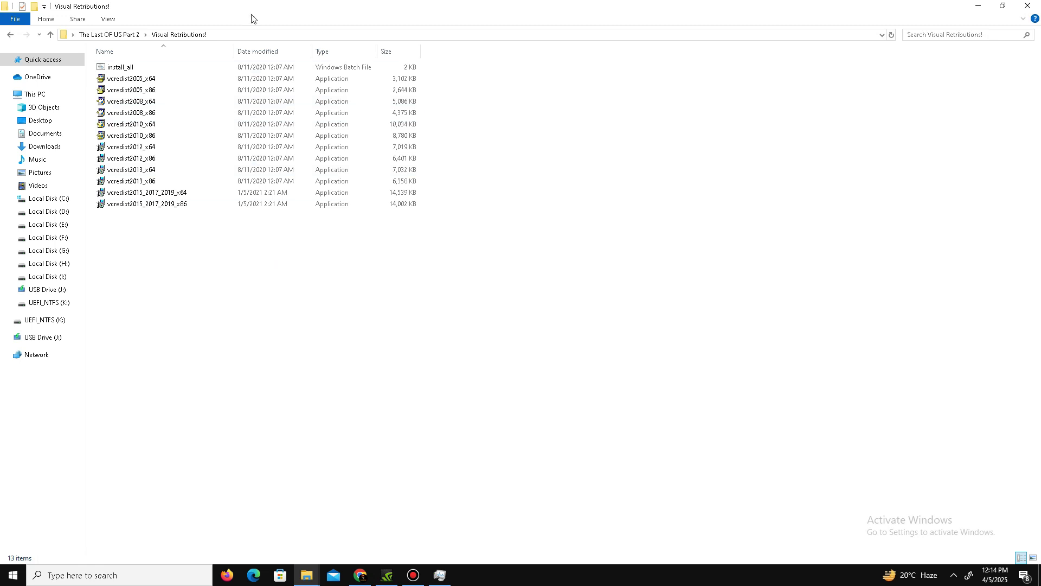
left_click_drag(167, 273, 237, 59)
double_click(134, 69)
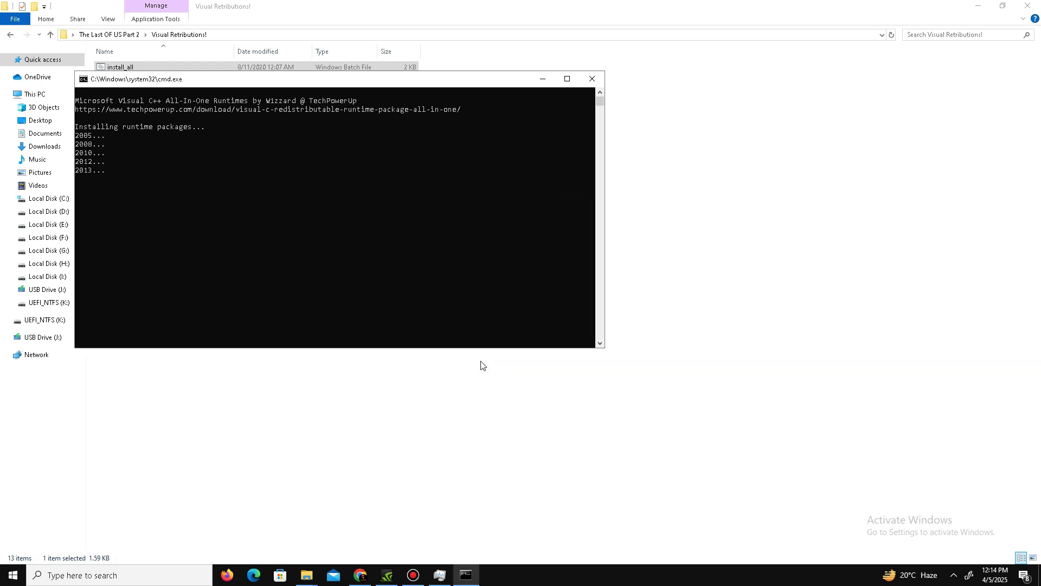
left_click_drag(255, 389, 290, 61)
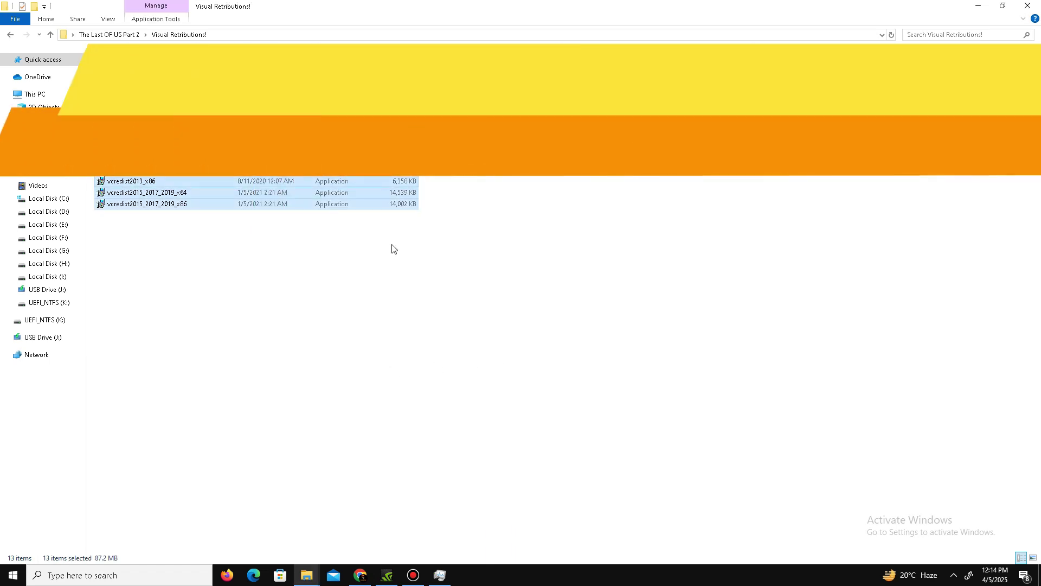
left_click(1028, 6)
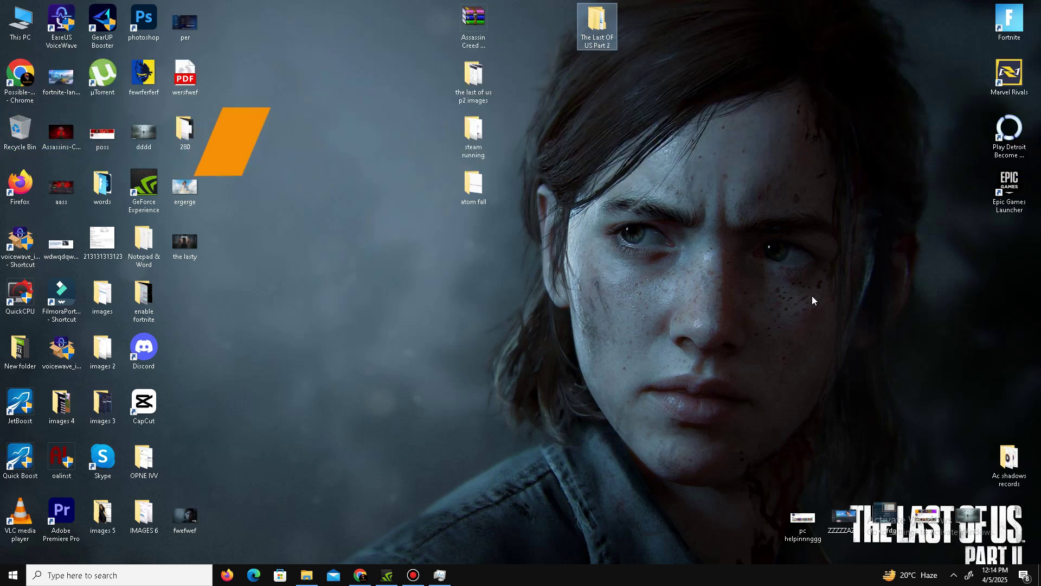
Open the Windows Settings app from the taskbar and close it again.
right_click(592, 559)
left_click(641, 552)
left_click(1028, 6)
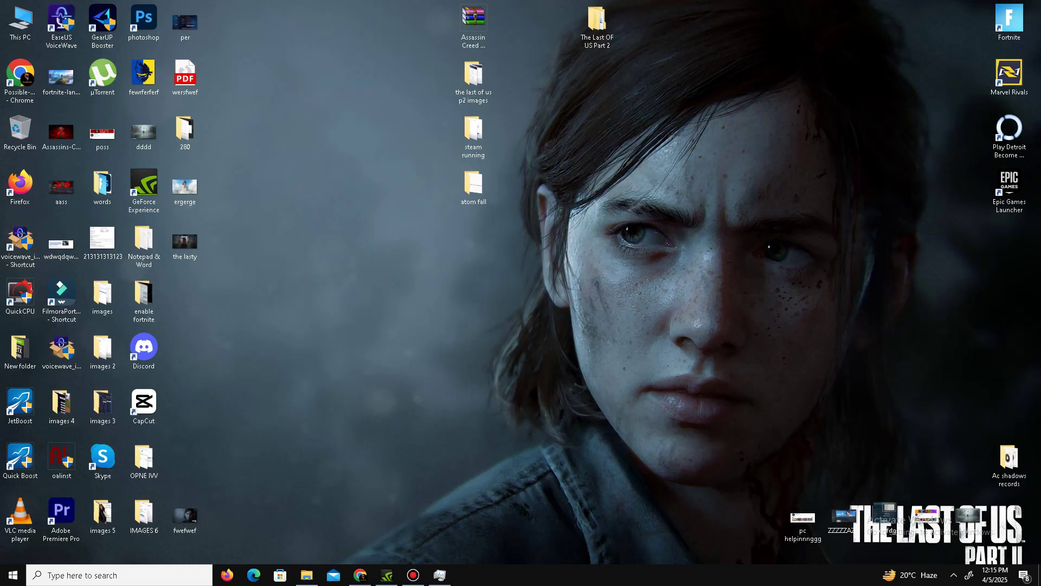
Open Task Manager and review CPU performance and the running processes list.
right_click(545, 567)
left_click(558, 530)
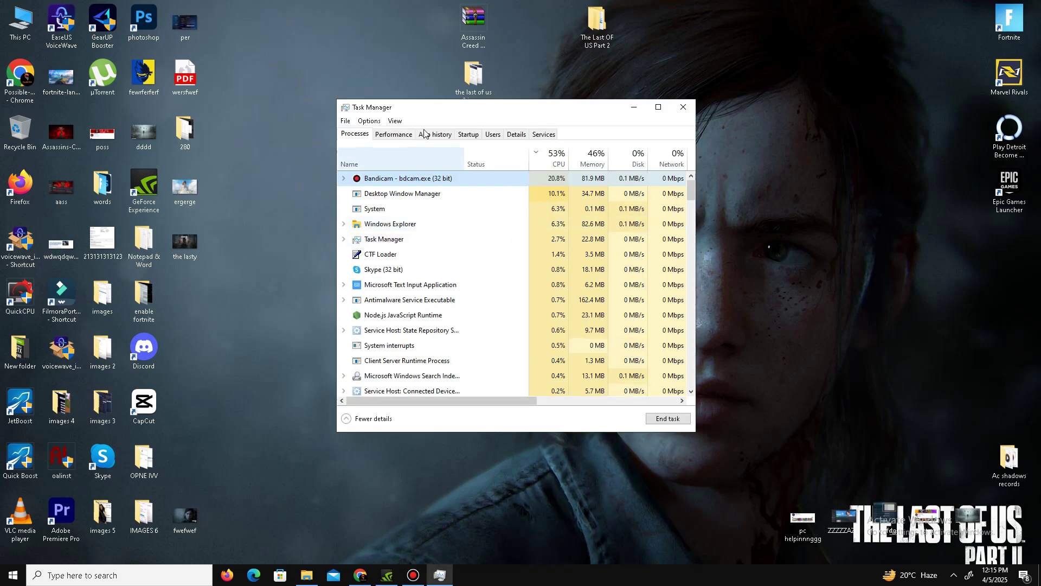
left_click(395, 134)
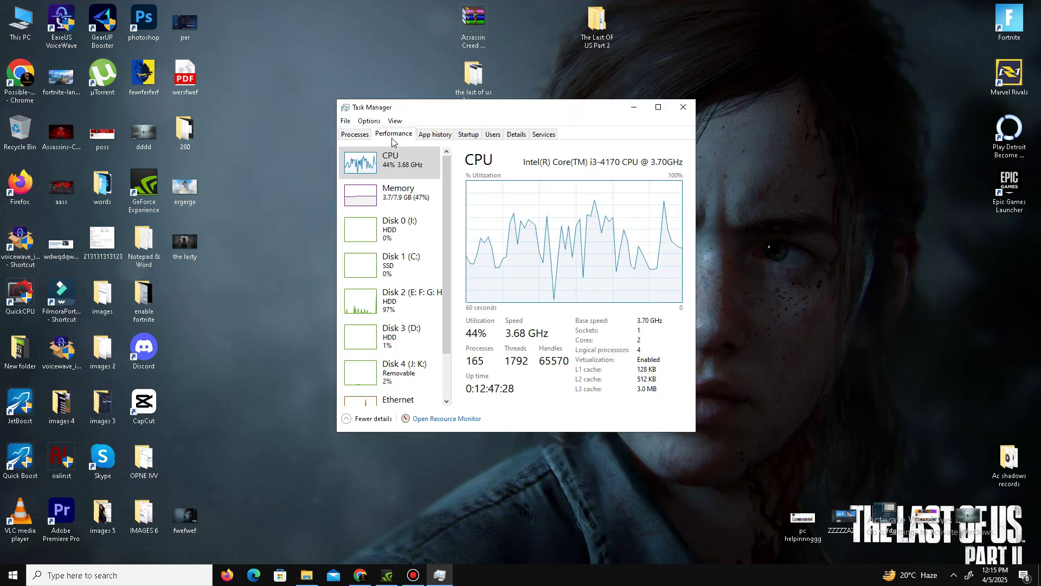
left_click(357, 138)
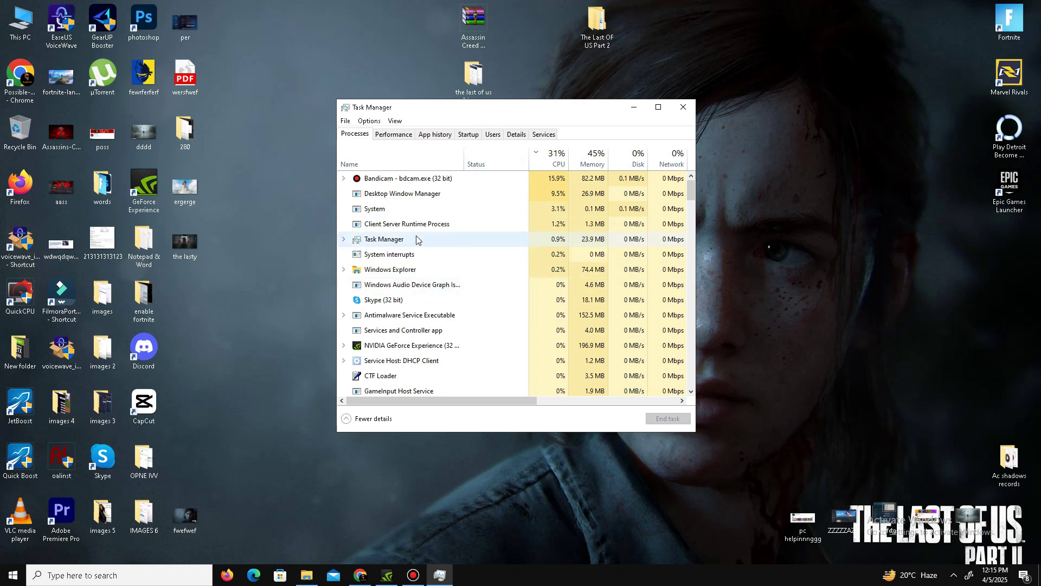
scroll(442, 296, "down", 3)
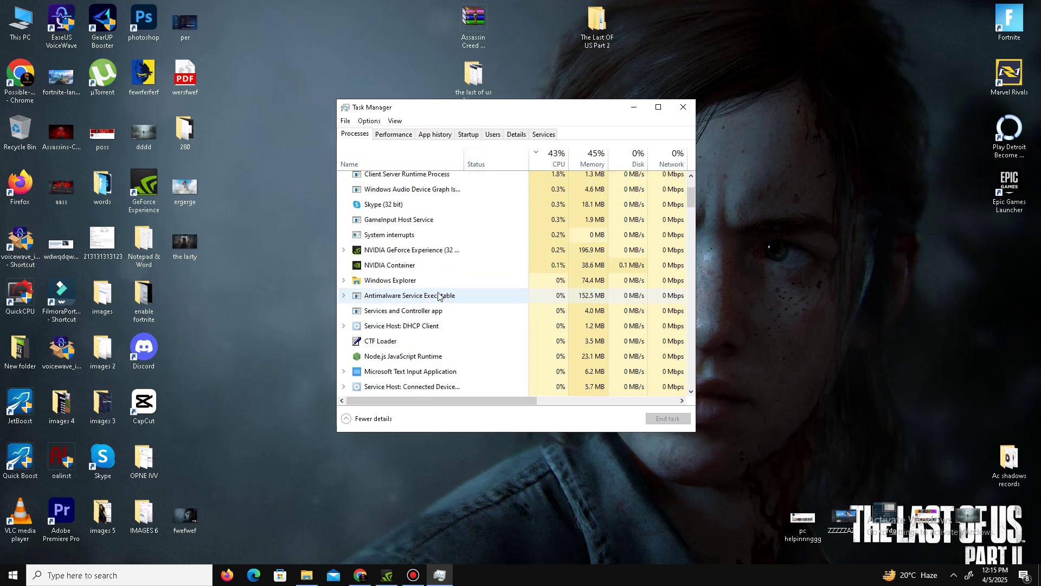
scroll(446, 288, "up", 3)
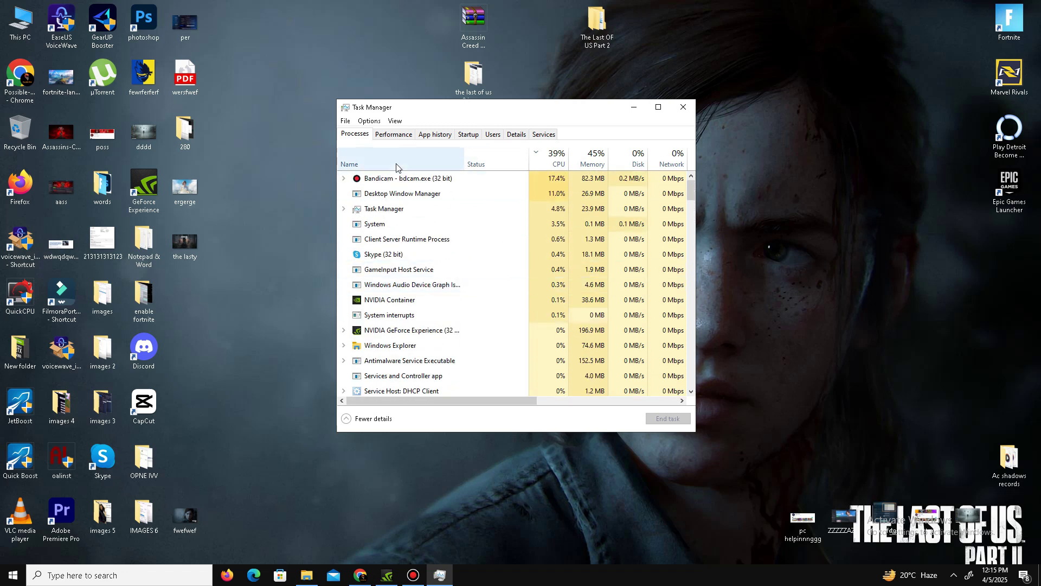
End the Bandicam task and close Task Manager.
right_click(423, 178)
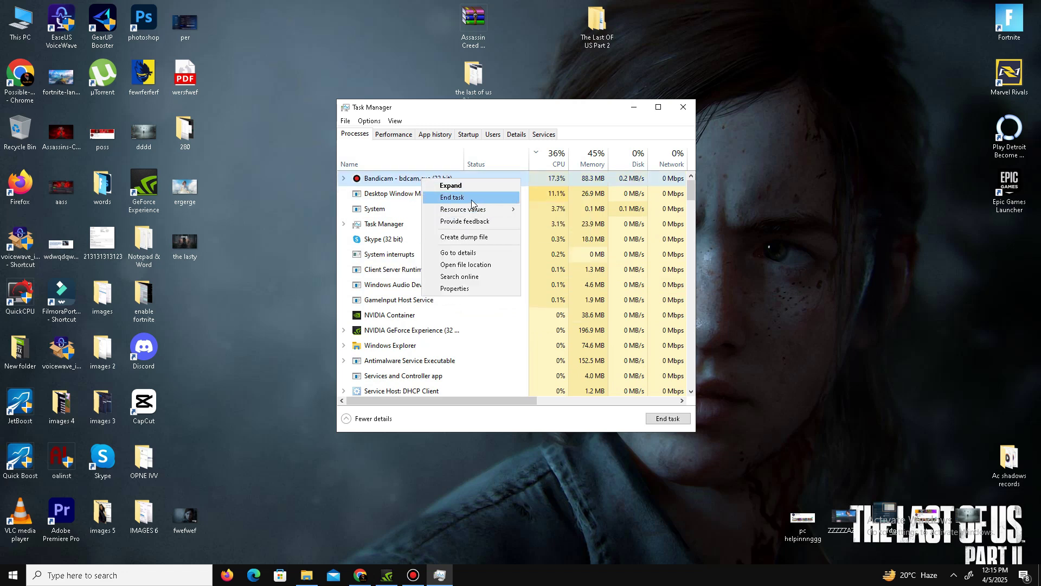
left_click(594, 114)
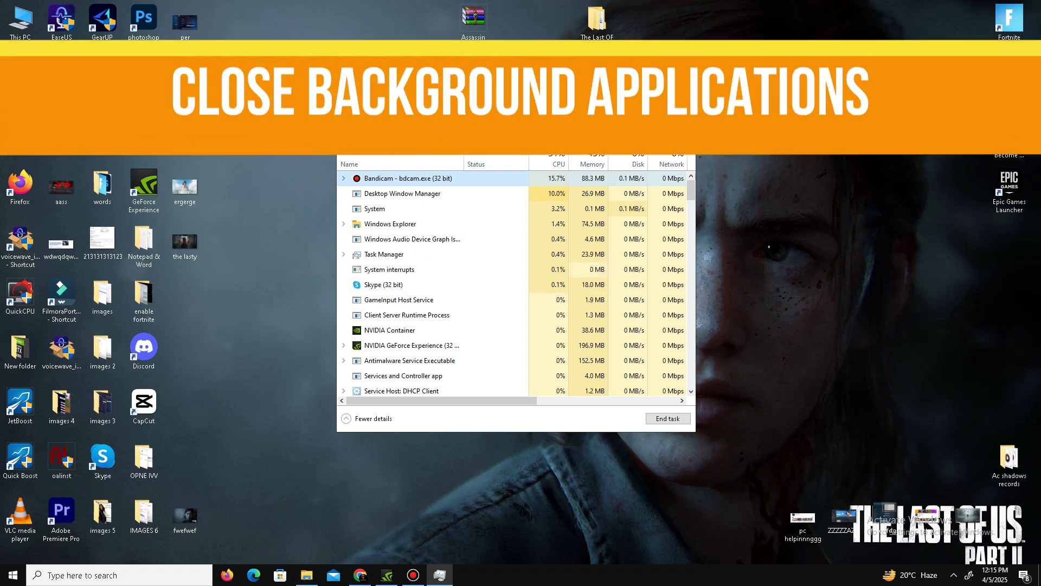
left_click(684, 111)
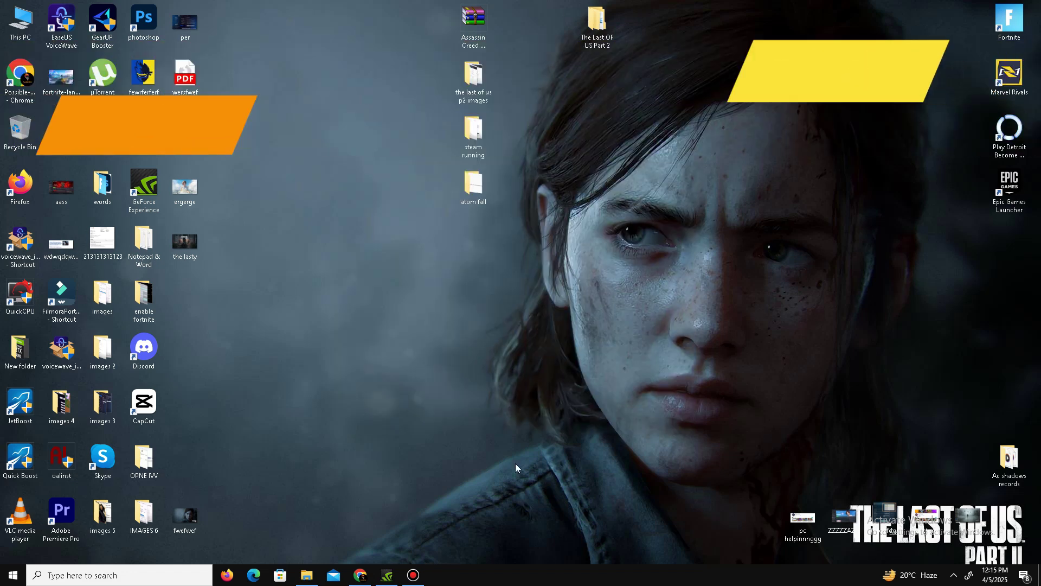
Launch Settings by searching 'sett' and review Privacy > Background apps, all toggled Off.
left_click(123, 571)
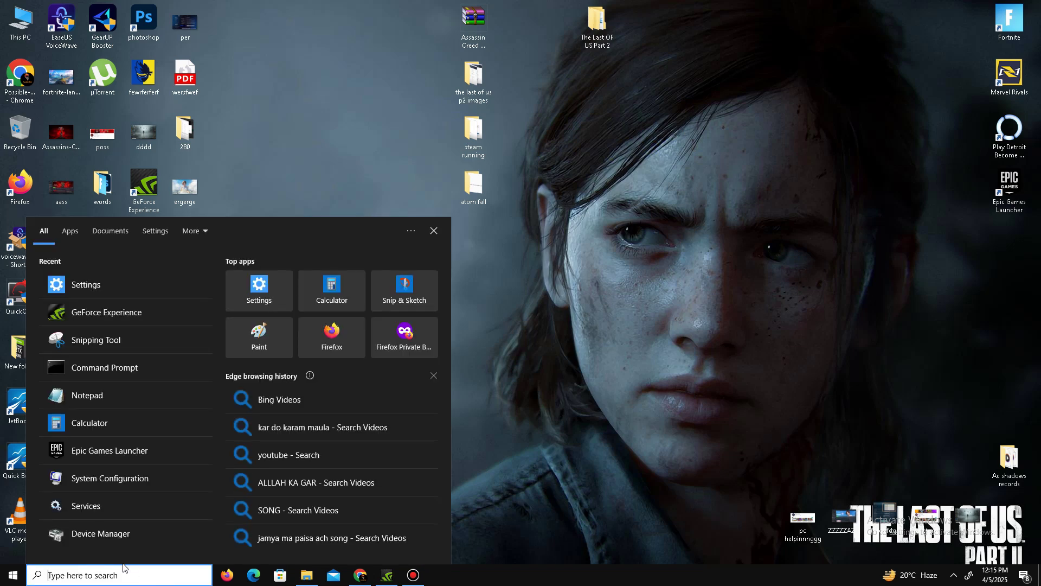
type("sett")
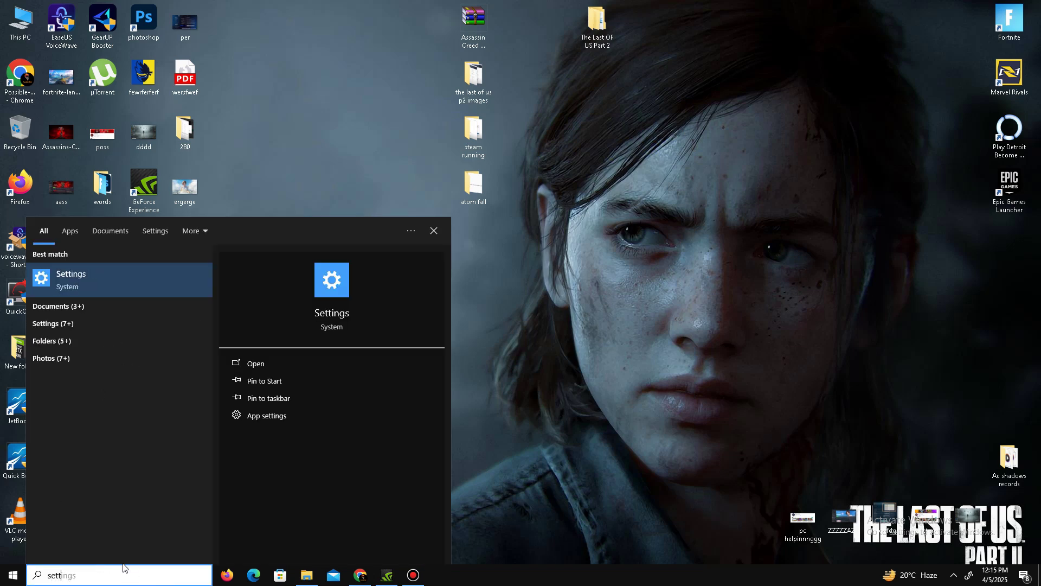
key("Return")
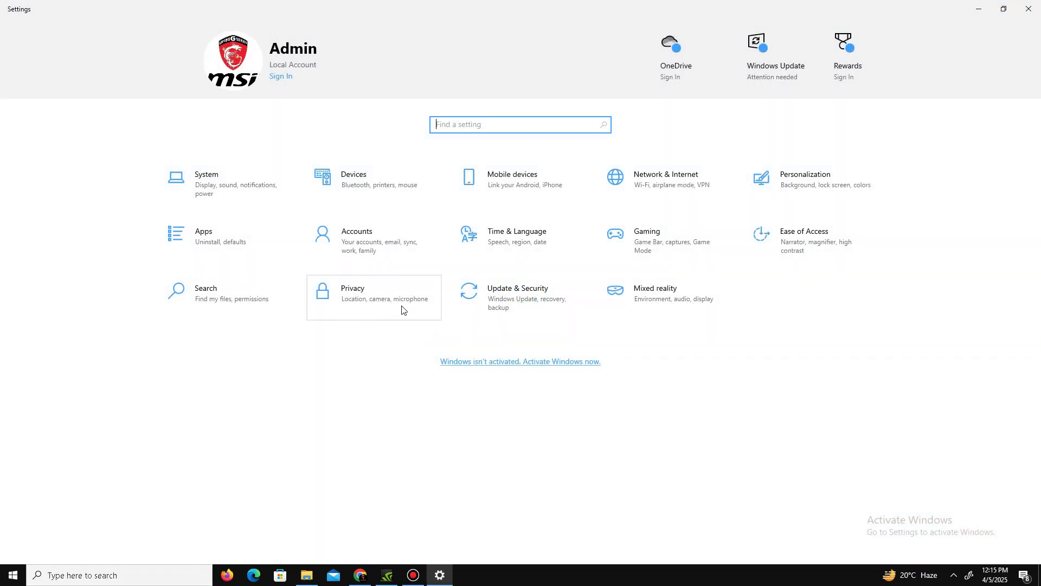
left_click(402, 311)
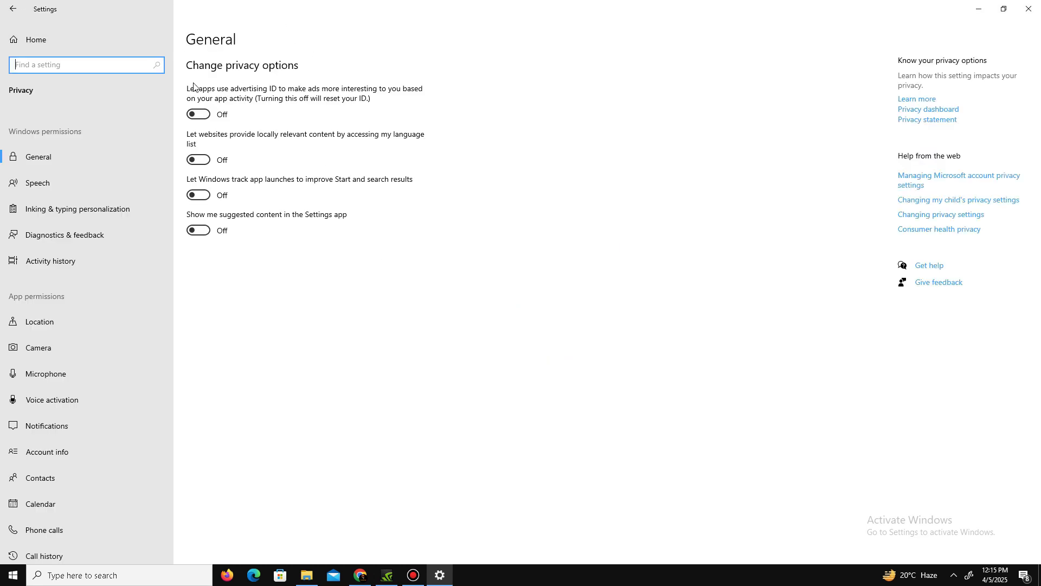
scroll(85, 392, "down", 6)
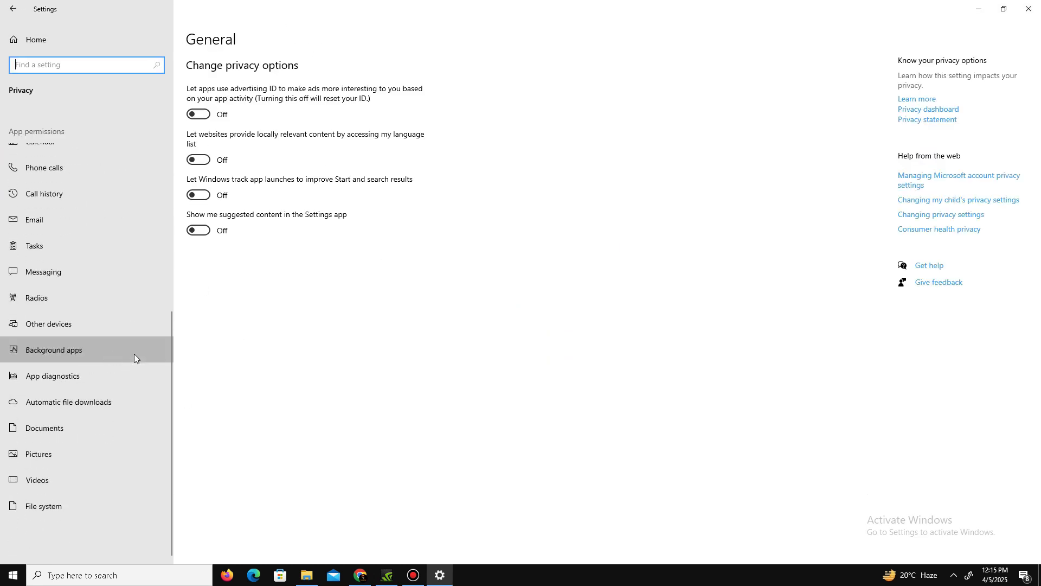
left_click(113, 353)
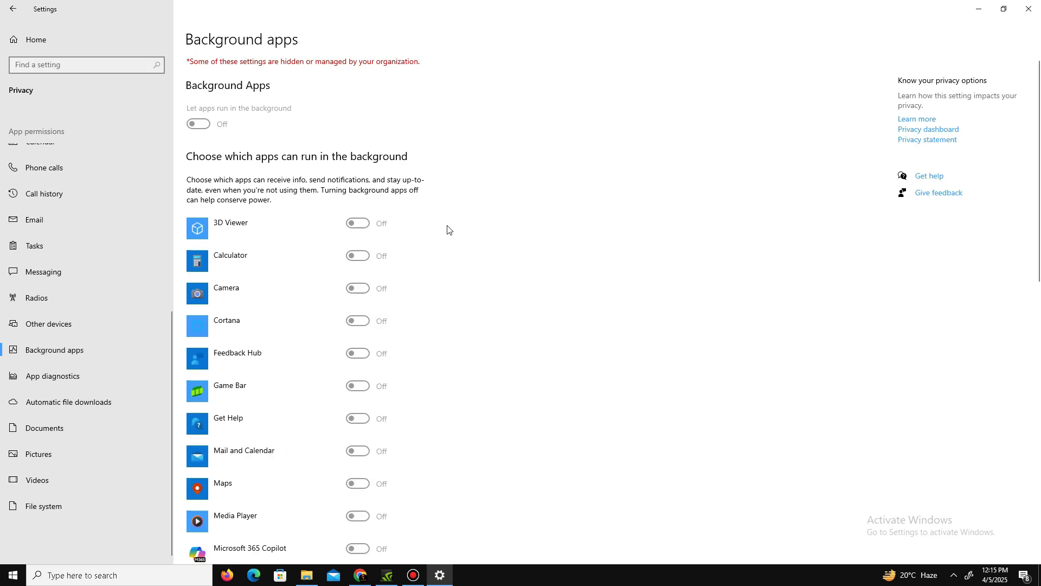
scroll(628, 284, "down", 10)
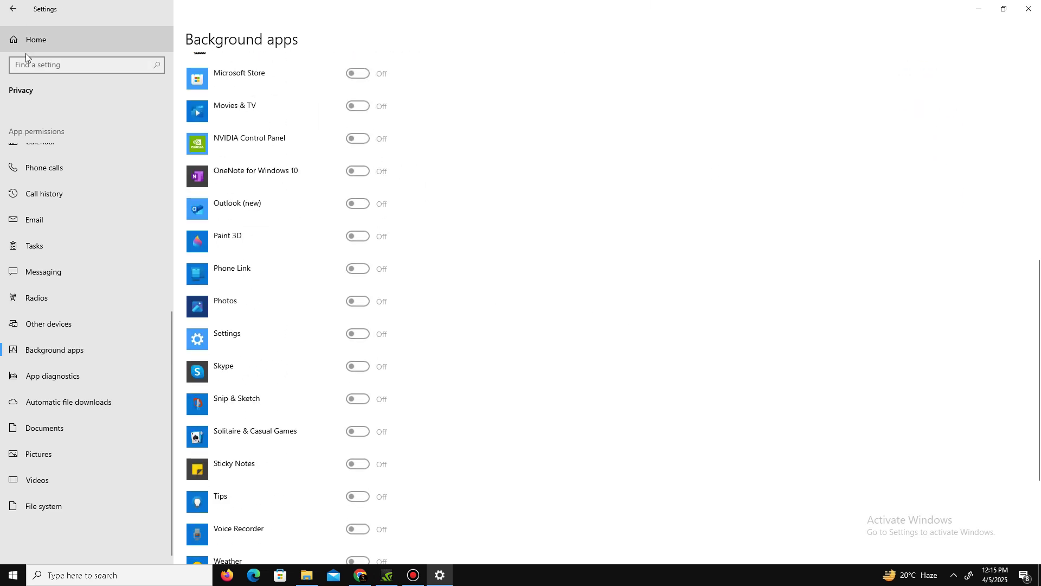
Open Gaming's Game Mode page, confirm Game Mode is On, then close Settings.
left_click(12, 9)
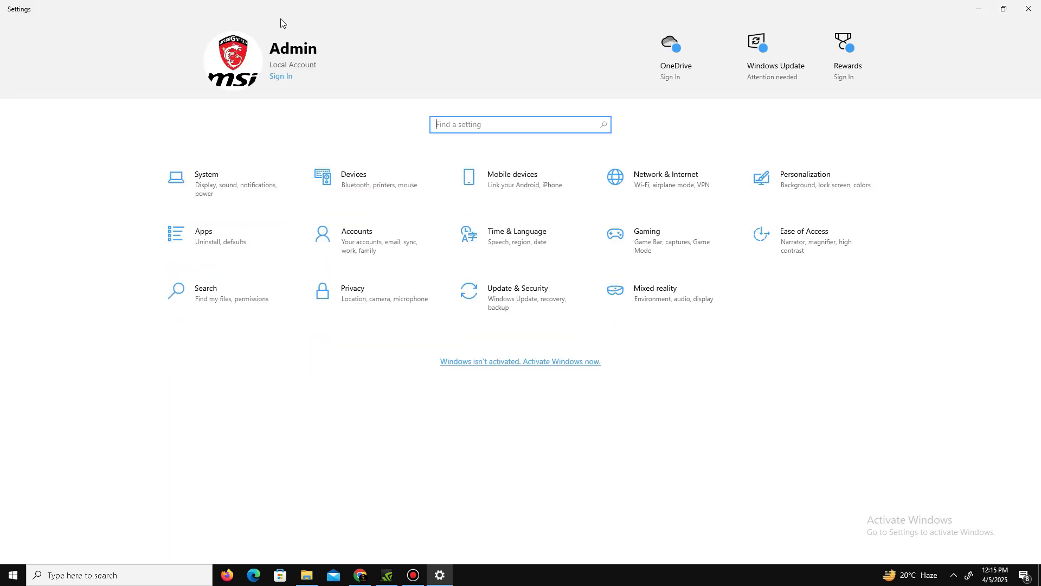
left_click(679, 254)
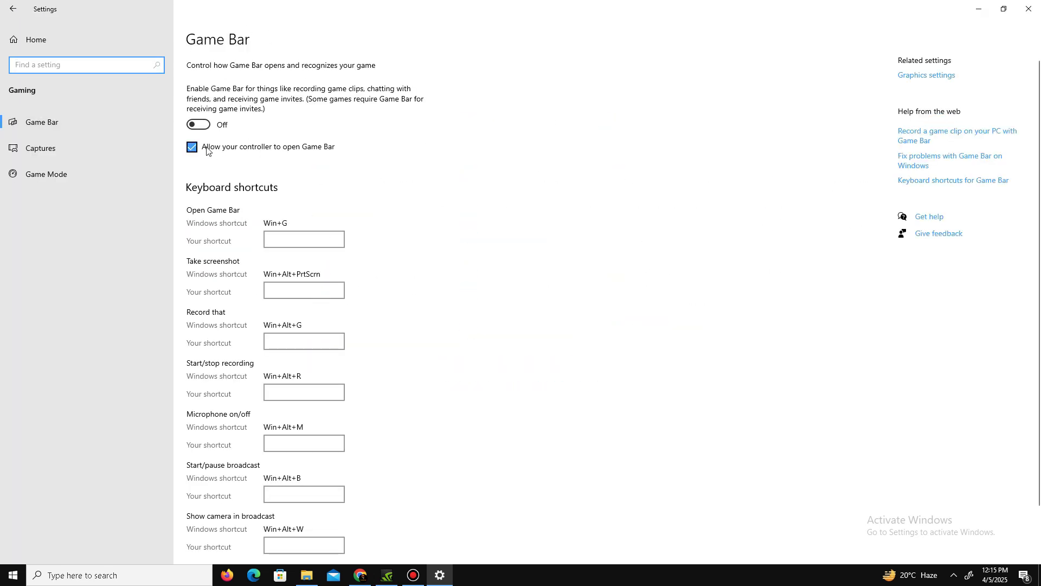
left_click(144, 155)
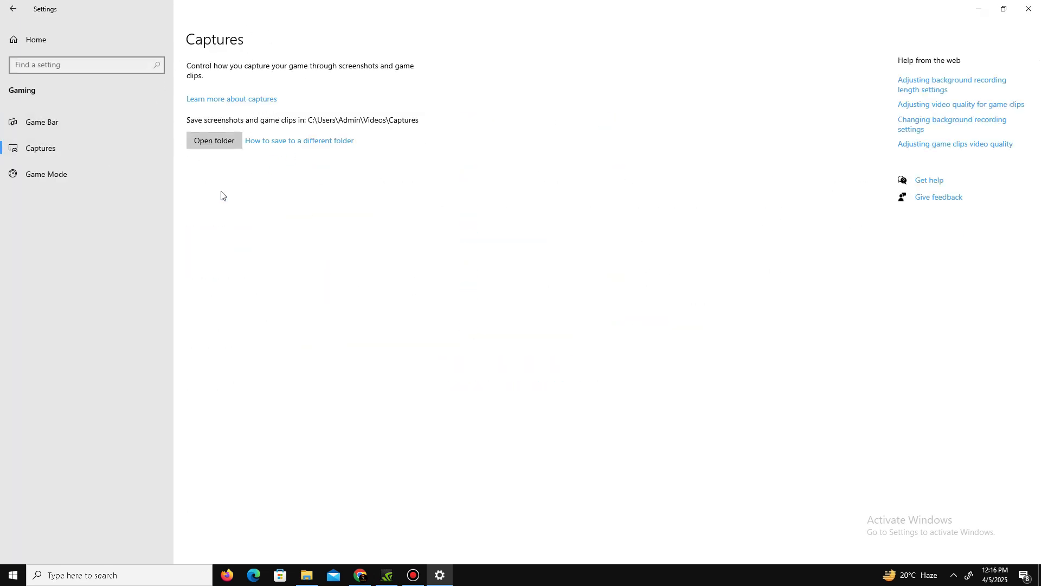
left_click(84, 177)
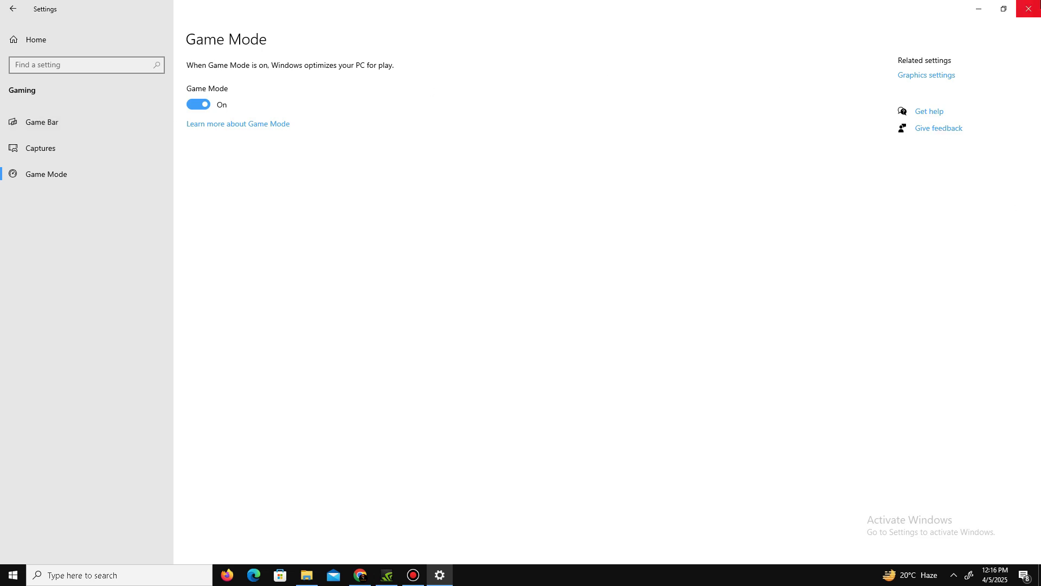
left_click(1028, 9)
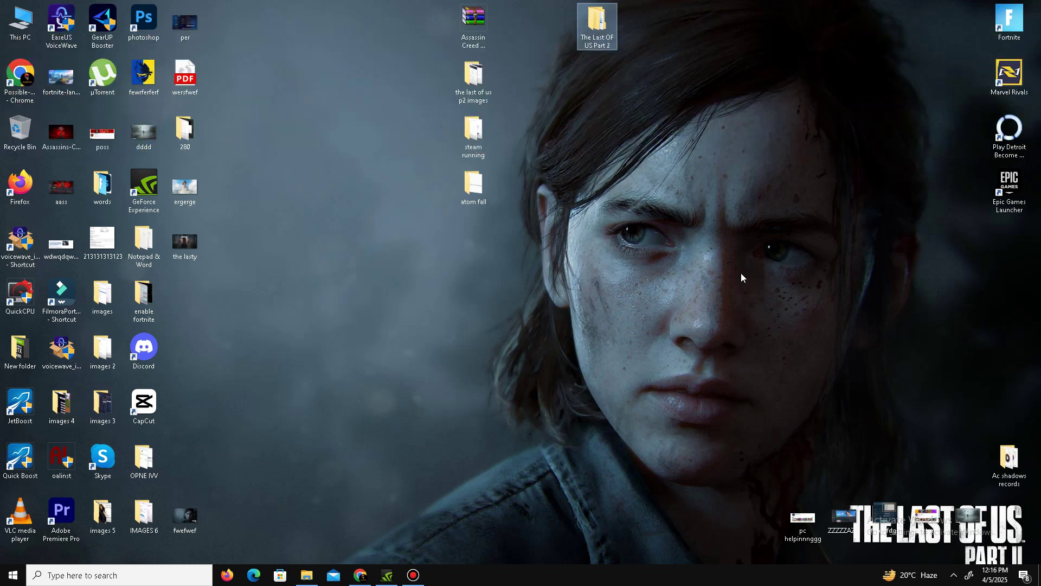
Open C:\Windows\Prefetch through the Run prompt by entering prefetch.
key("super+r")
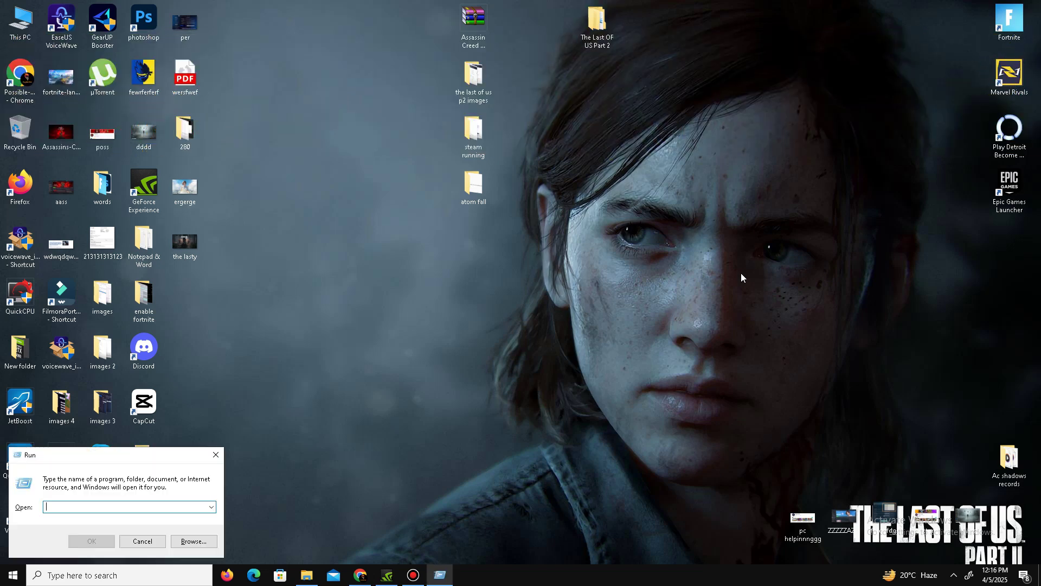
type("%prefetch")
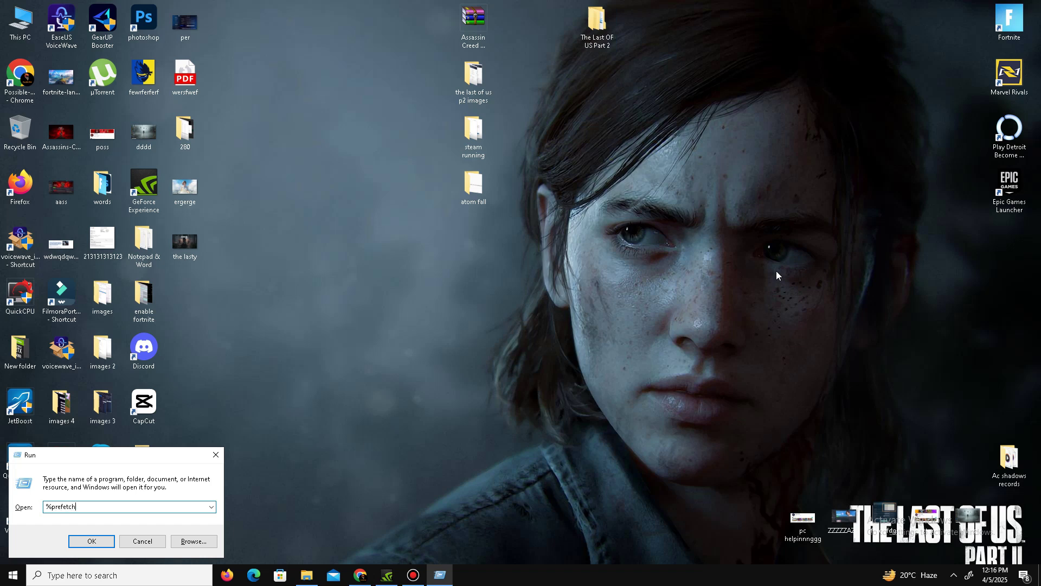
key("BackSpace")
key("Return")
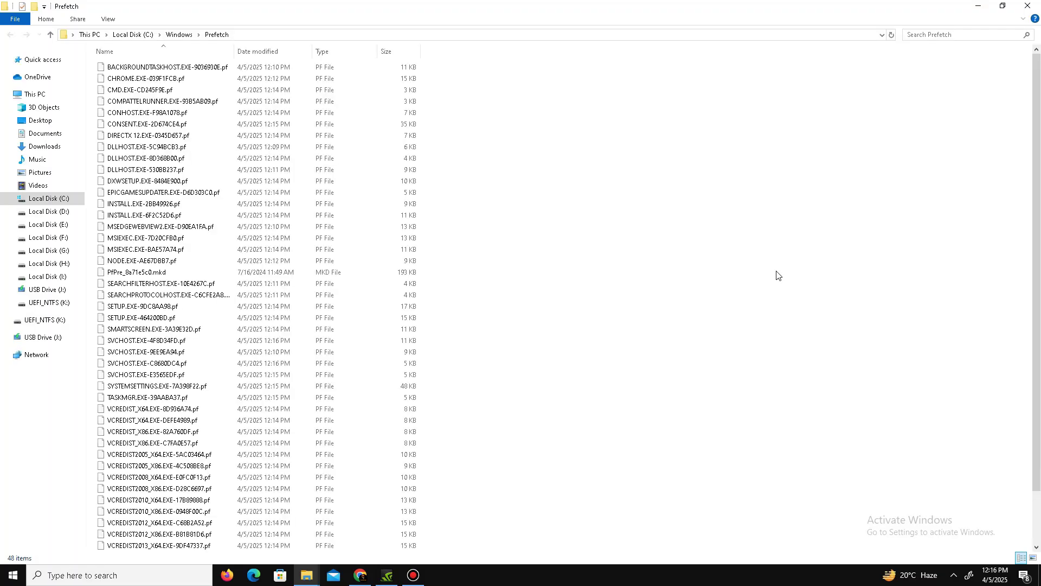
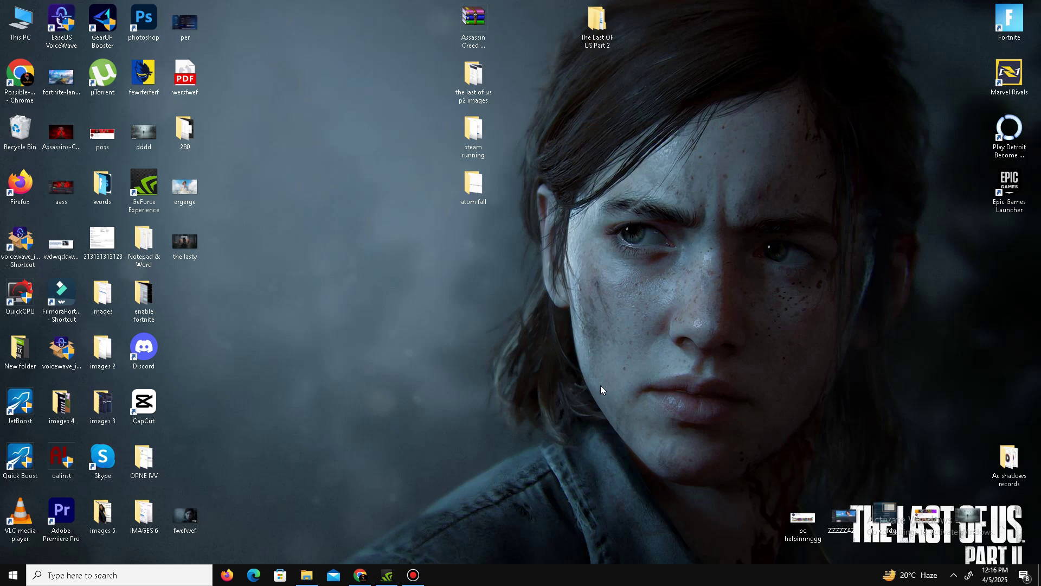
Run 'temp' from the Run box to open C:\Windows\Temp and select all six items.
key("super+r")
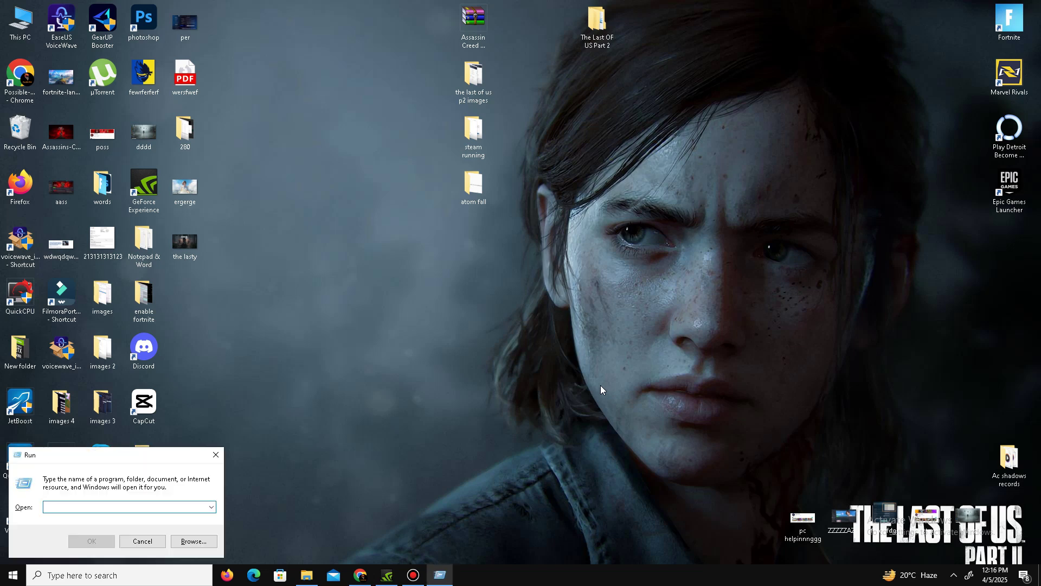
type("temp")
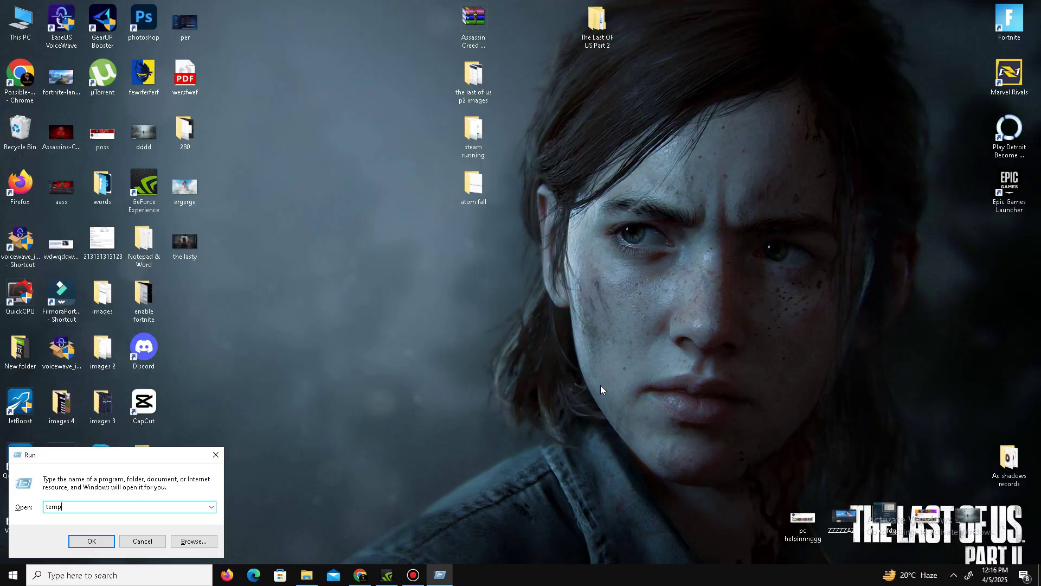
key("Return")
key("ctrl+a")
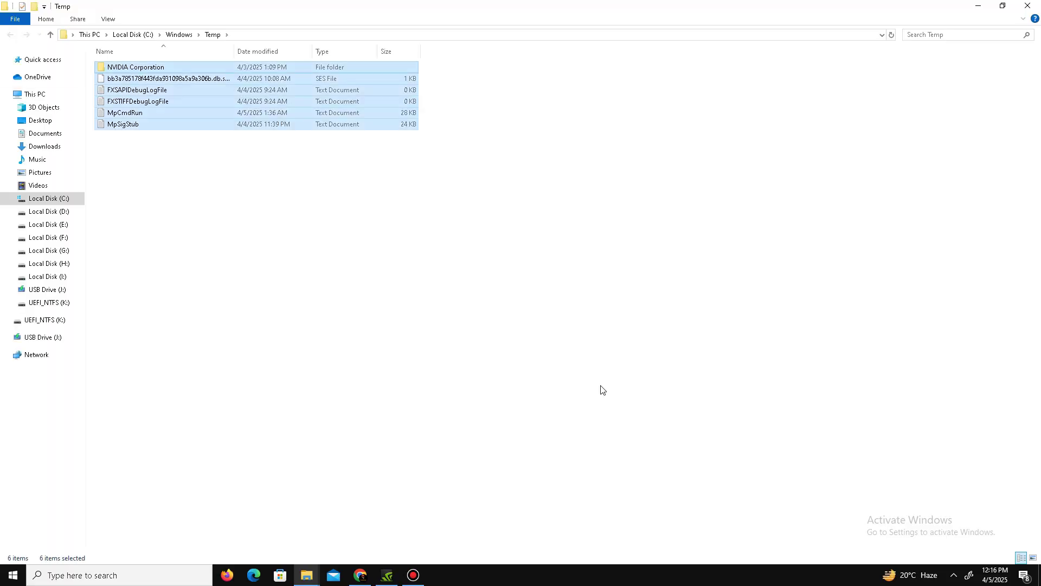